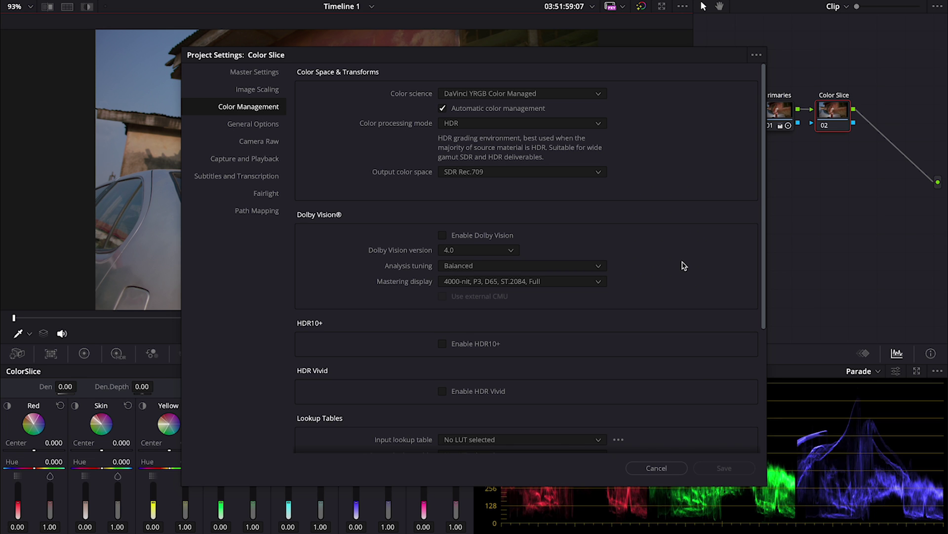
Cancel the Color Management project settings, leaving them unchanged.
click(657, 468)
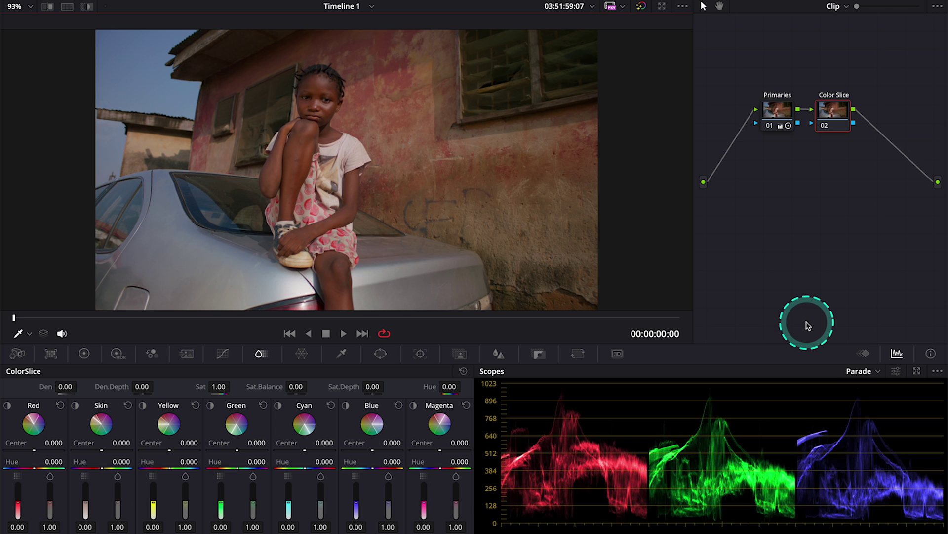
click(778, 114)
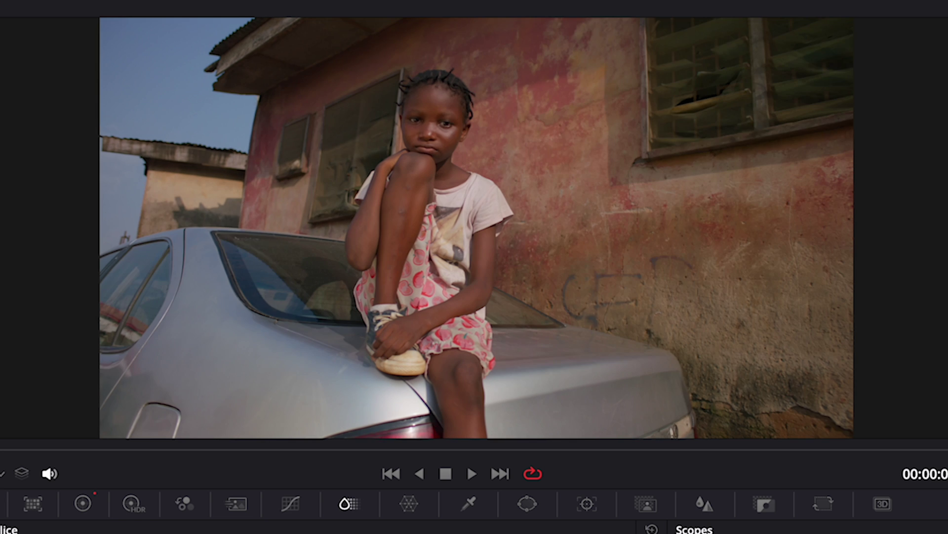
click(816, 250)
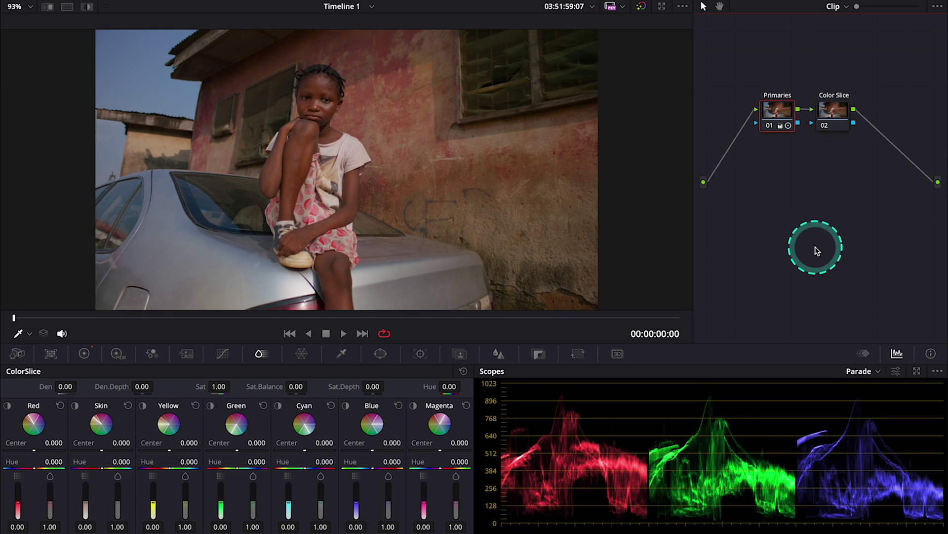
Select the Color Slice node 02 to show its slice controls.
click(840, 109)
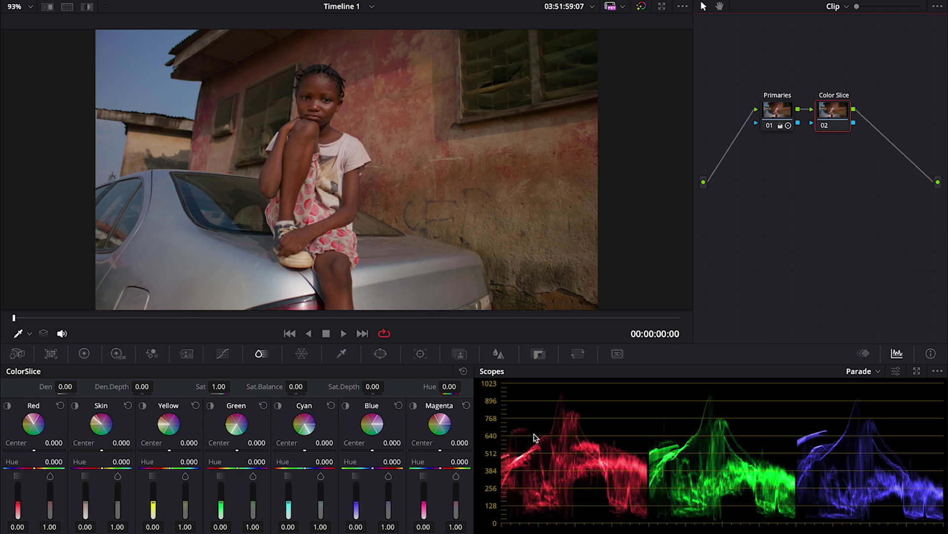
Preview the Red, Skin, Yellow and Green slice ranges in turn.
click(8, 406)
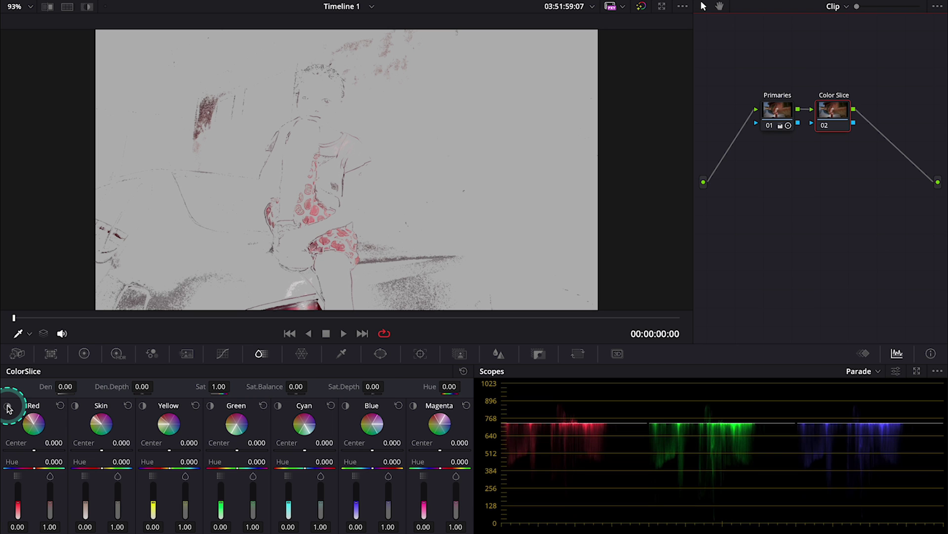
click(8, 406)
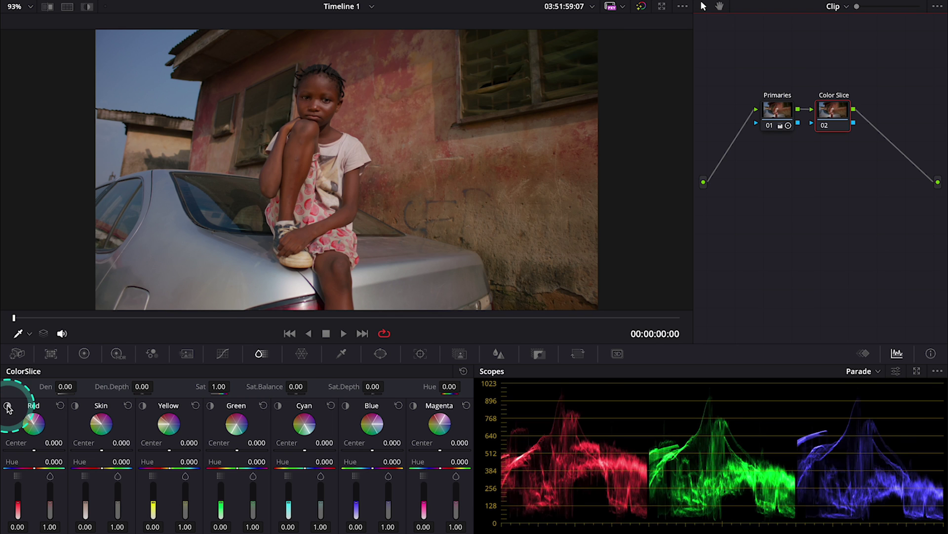
click(75, 406)
click(75, 406)
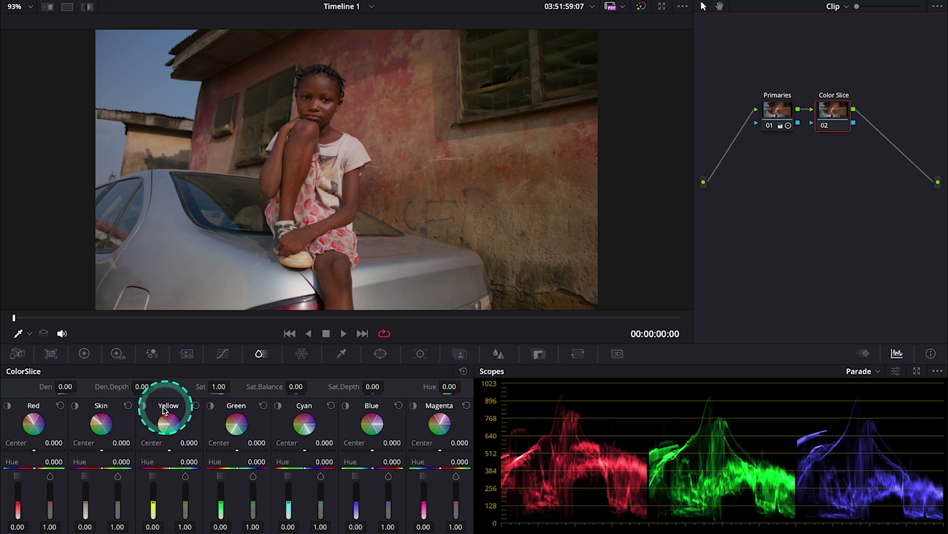
click(143, 406)
click(144, 407)
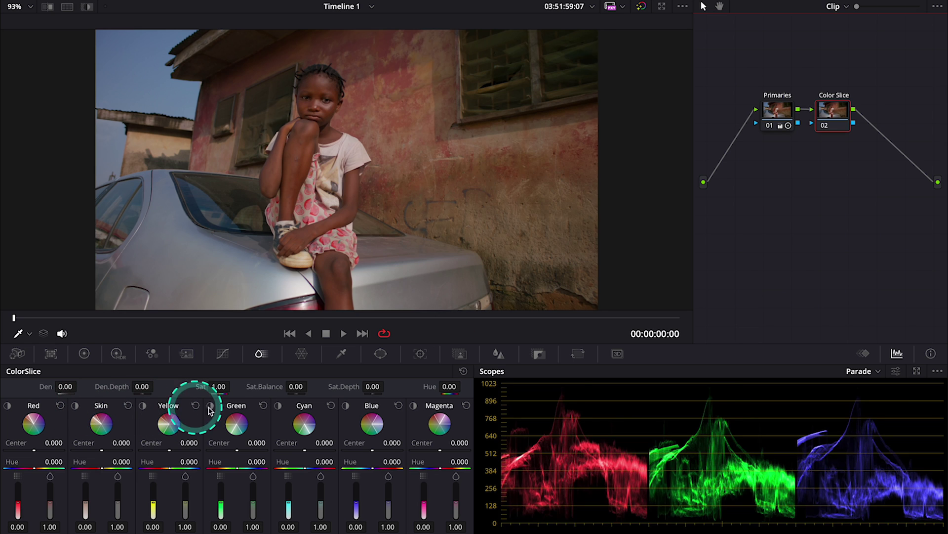
click(212, 407)
click(213, 406)
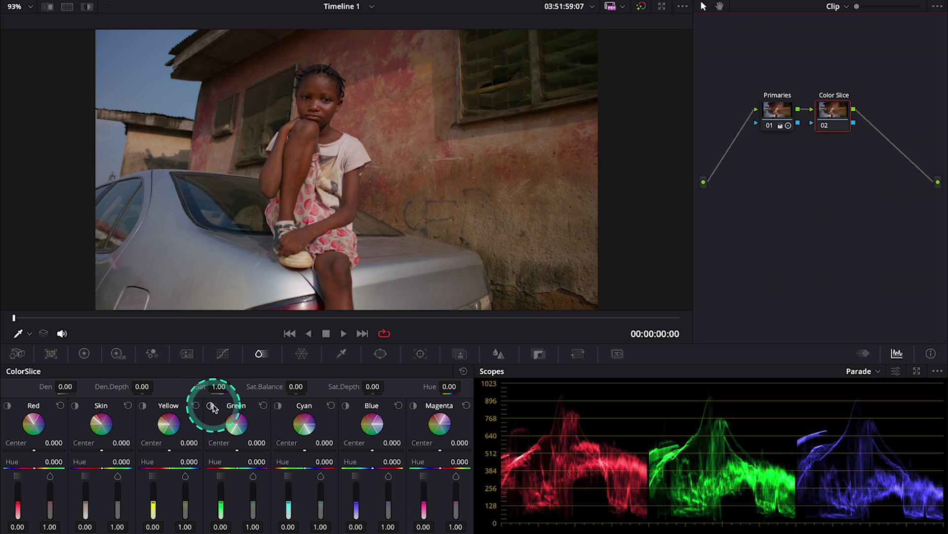
Preview the Cyan, Blue, Magenta and Skin slice ranges, then restore the normal view.
click(279, 406)
click(279, 407)
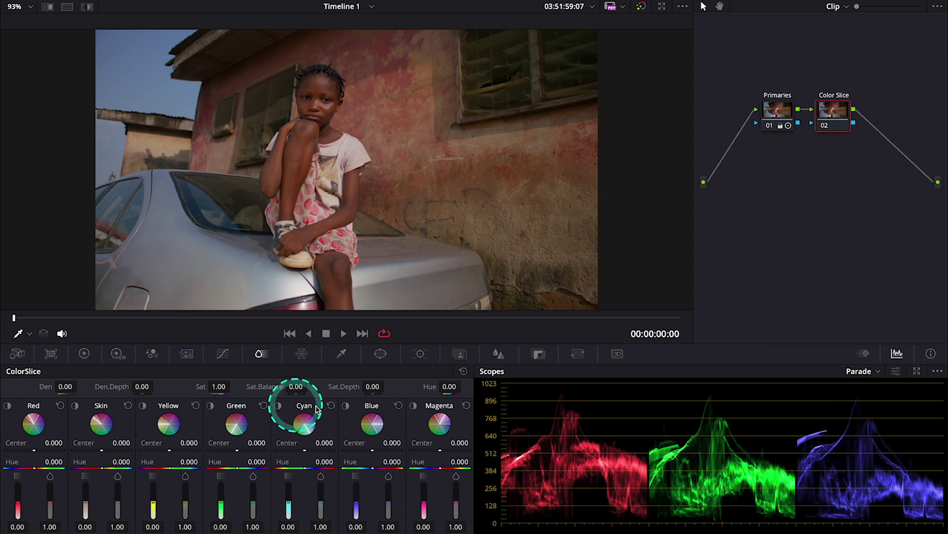
click(345, 405)
click(346, 405)
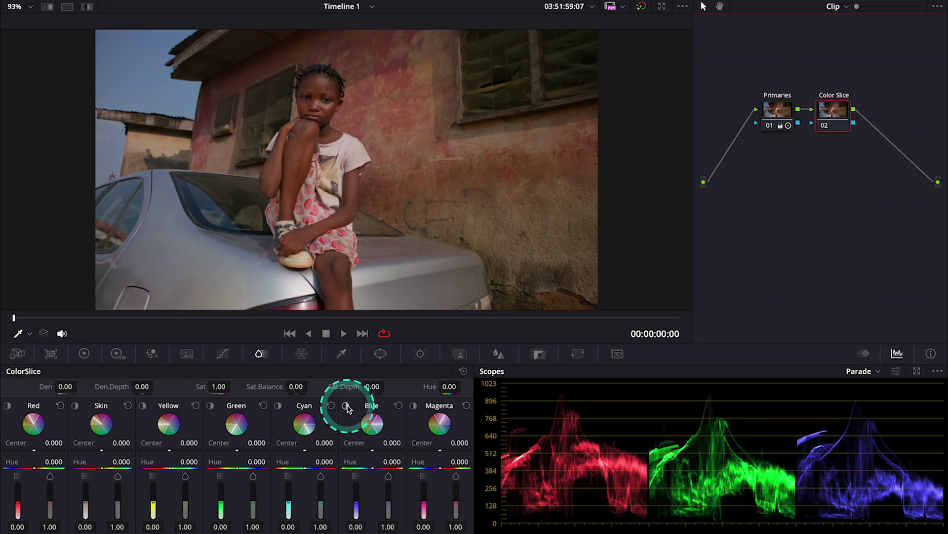
click(414, 406)
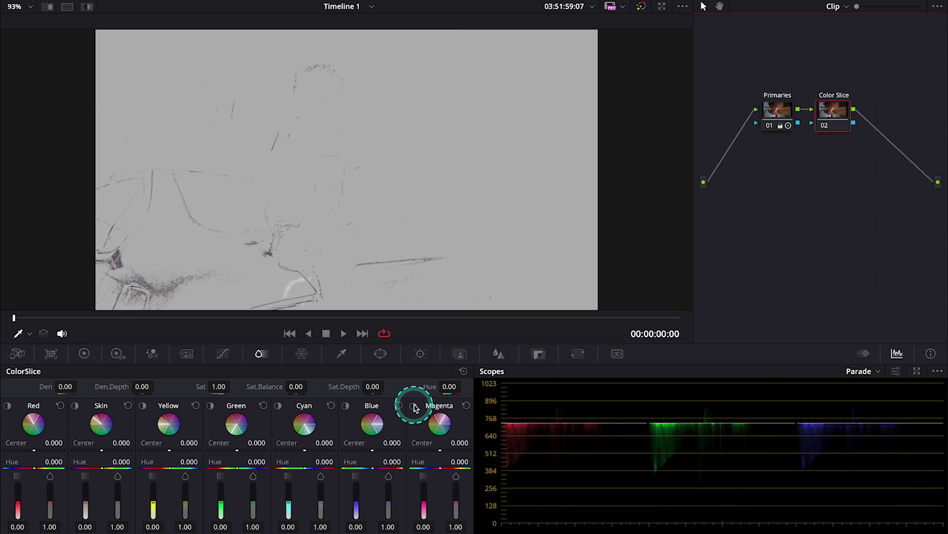
click(414, 406)
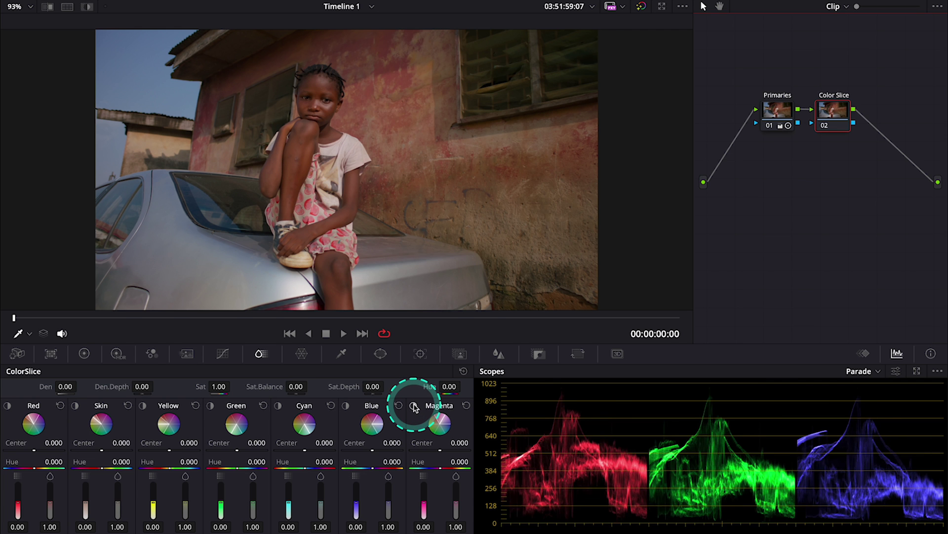
click(75, 406)
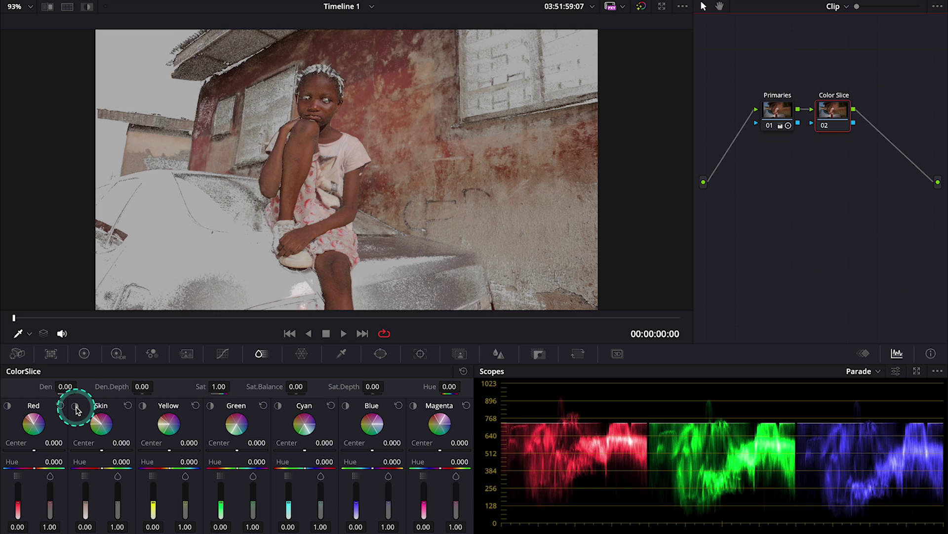
click(75, 405)
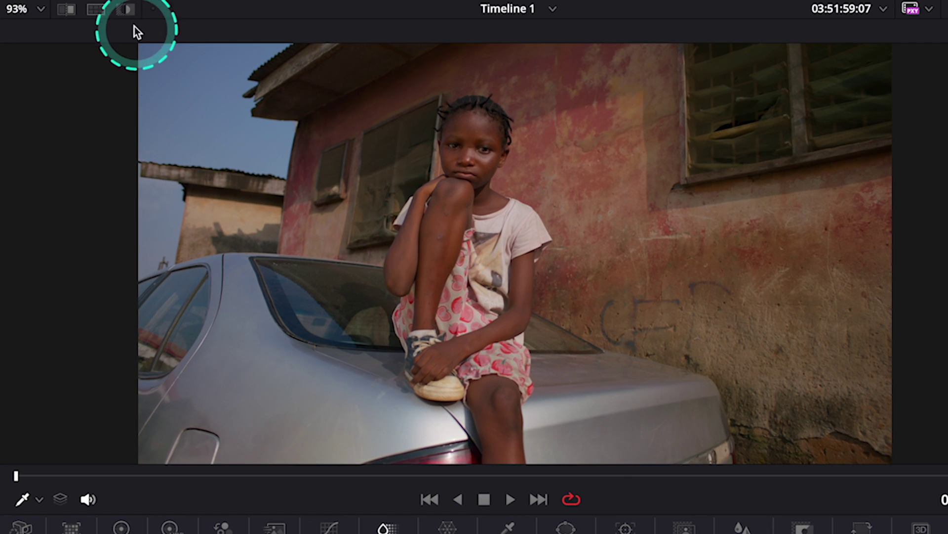
Using the Highlight matte, move the Skin slice Center to 0.536, then return to full colour.
click(128, 10)
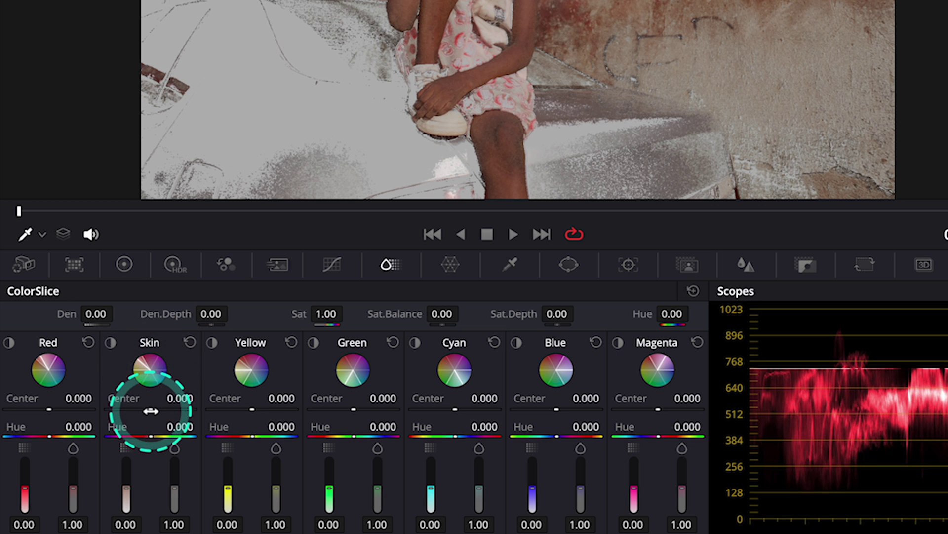
drag(150, 411, 100, 408)
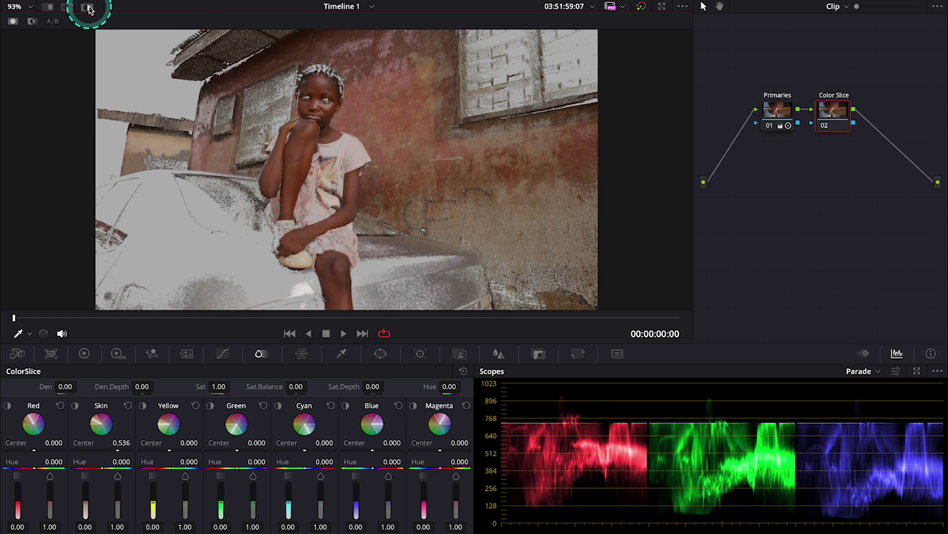
click(86, 6)
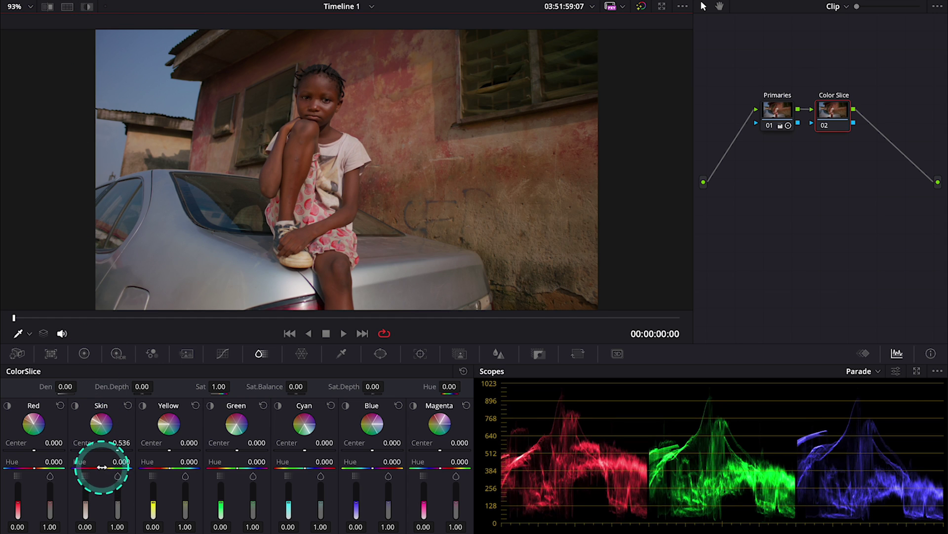
Set the Skin slice Hue to 0.050 and its lower values to 0.07 and 1.02.
drag(101, 467, 163, 474)
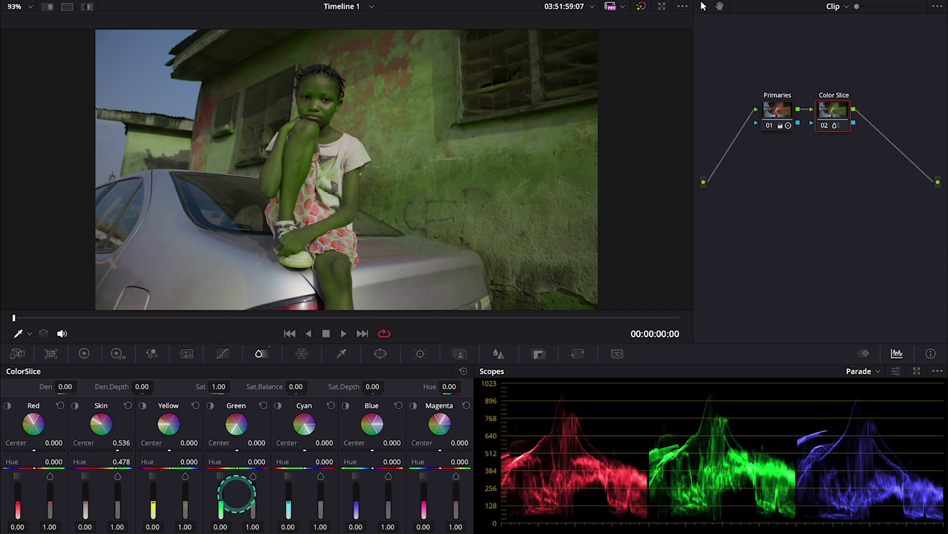
drag(236, 493, 106, 467)
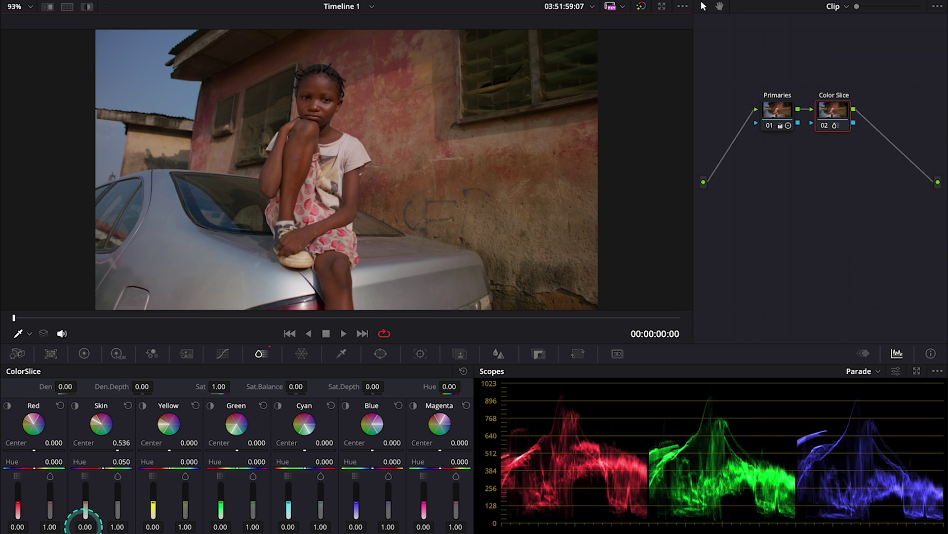
drag(124, 514, 124, 462)
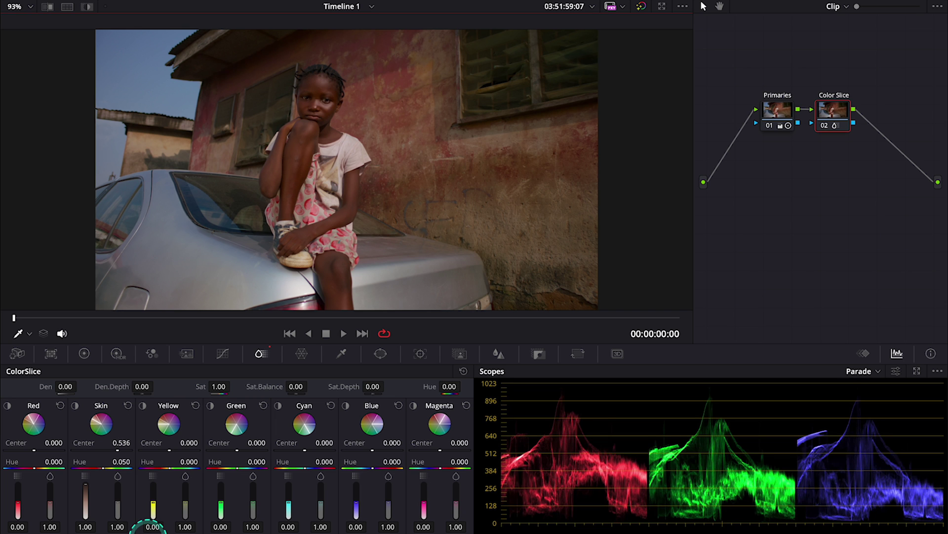
drag(85, 524, 25, 523)
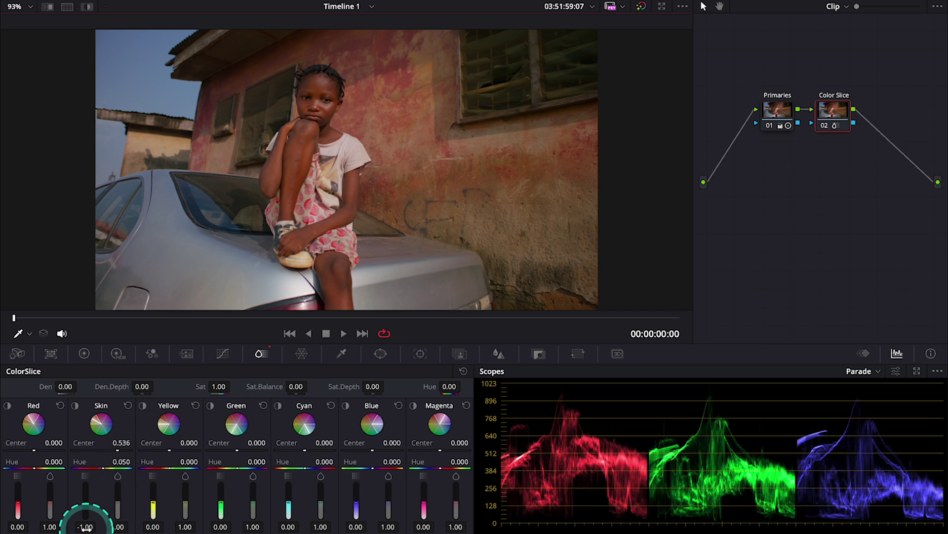
mouse_move(85, 527)
mouse_down()
mouse_move(144, 527)
mouse_move(87, 529)
mouse_up()
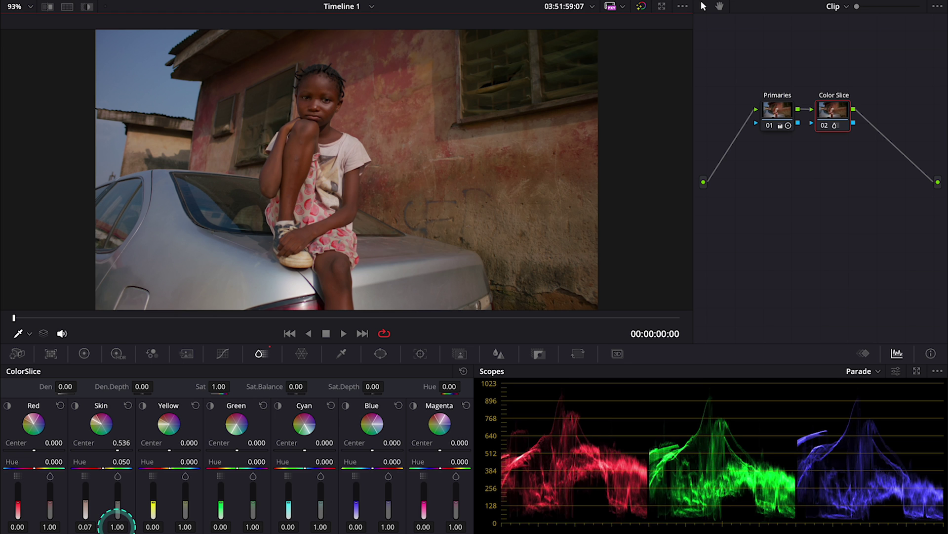
drag(172, 526, 251, 526)
drag(169, 526, 123, 516)
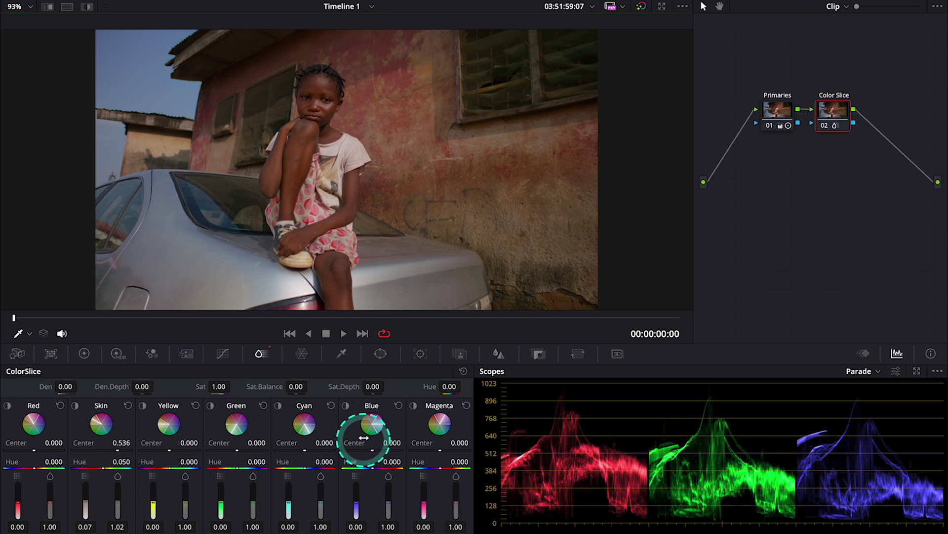
Check the Blue matte and shift the Blue slice Center to -0.958.
click(346, 407)
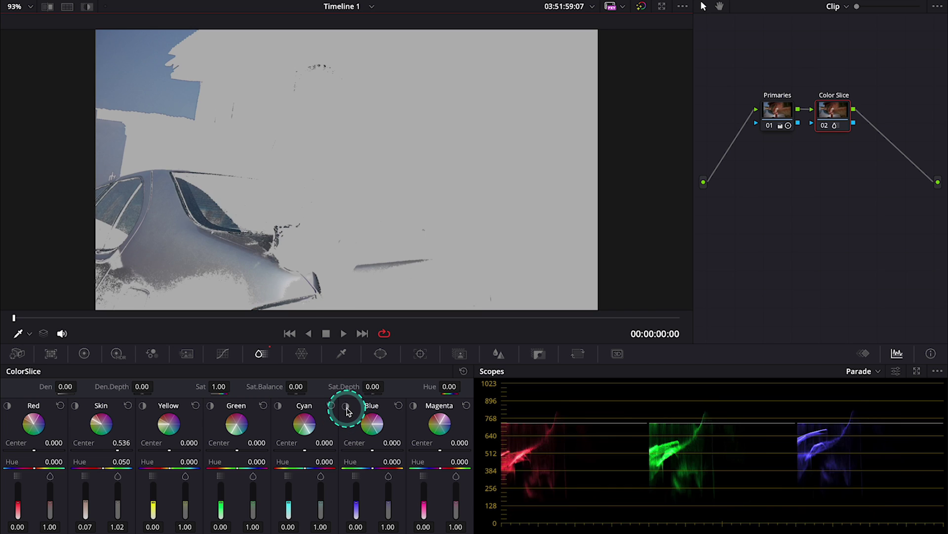
click(346, 406)
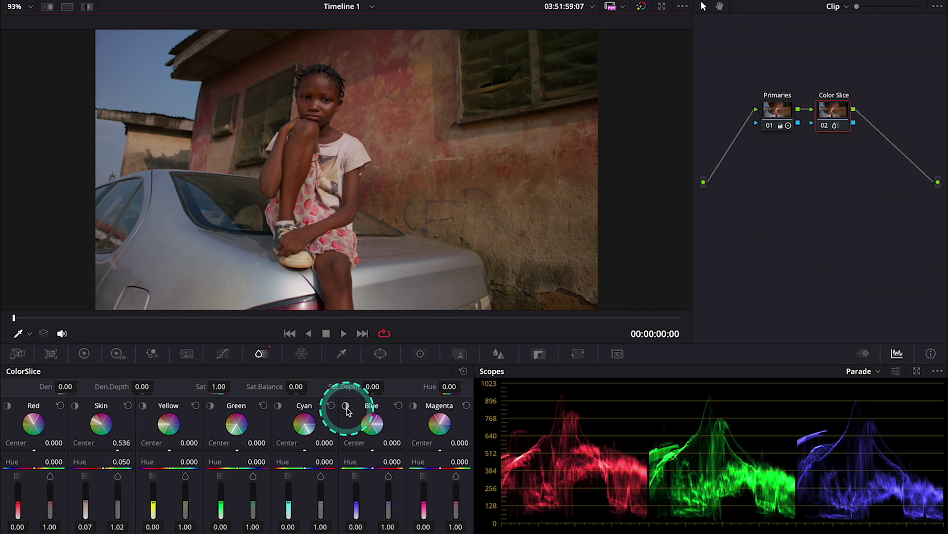
click(87, 7)
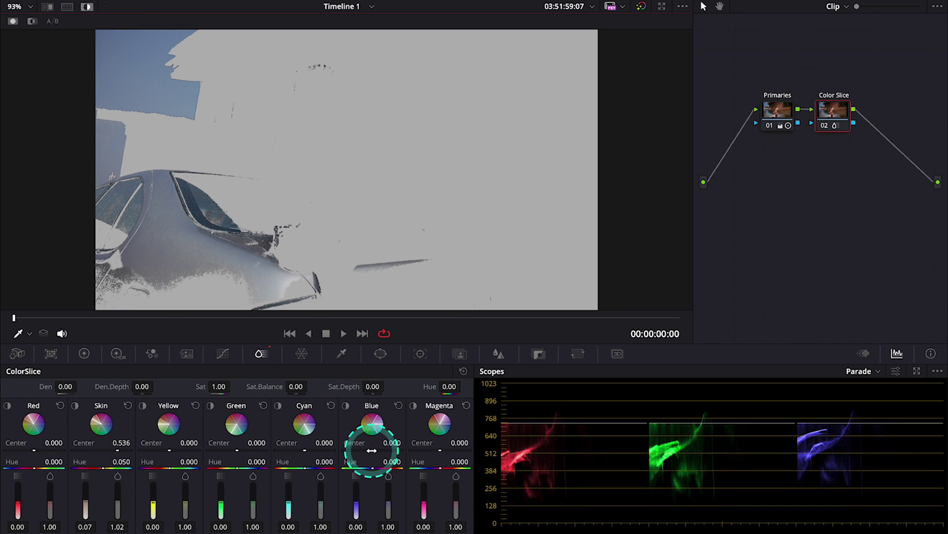
drag(371, 450, 101, 420)
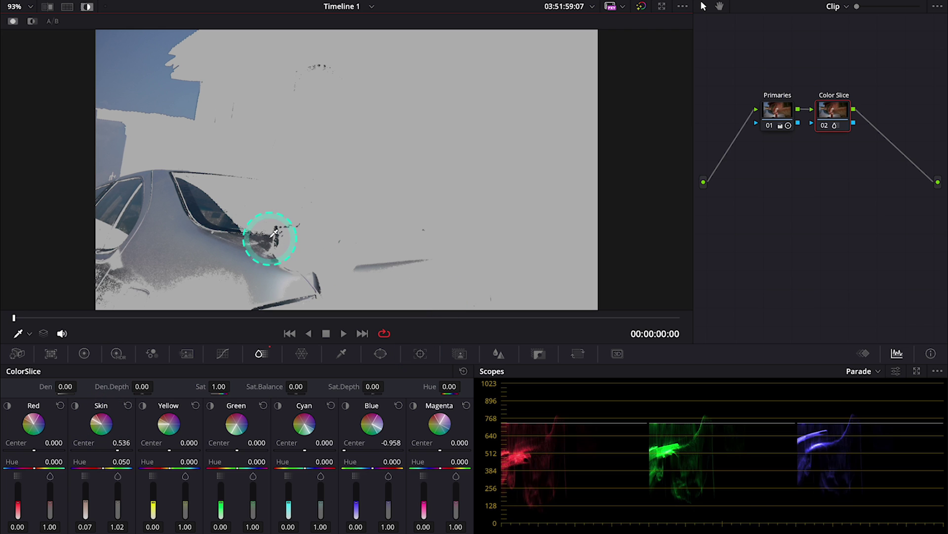
click(85, 6)
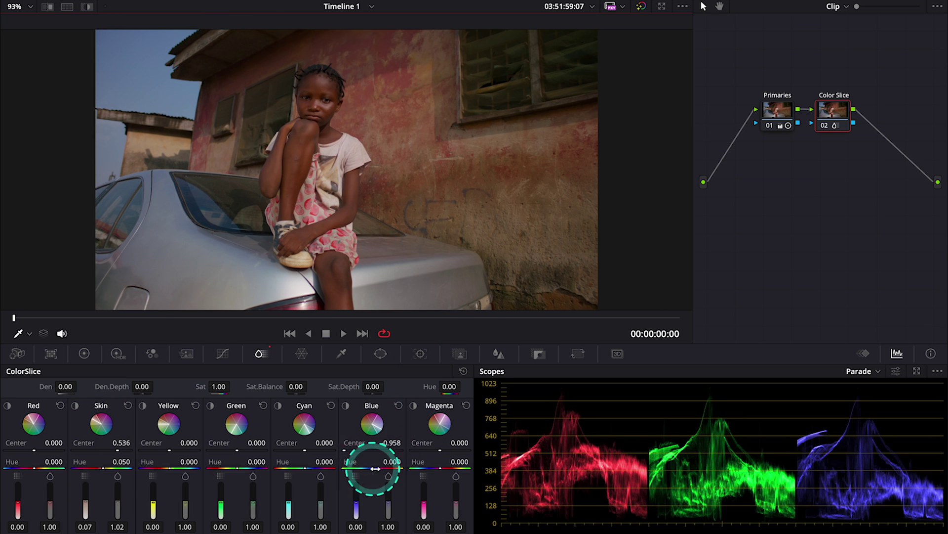
Set the Blue slice Hue to -0.302 and its lower values to 1.00 and 1.21.
drag(373, 468, 287, 467)
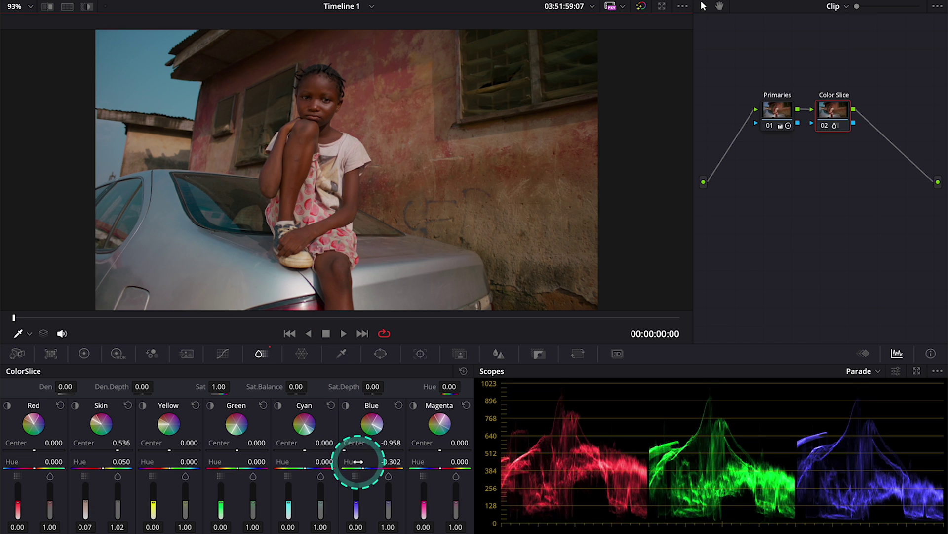
drag(354, 527, 418, 527)
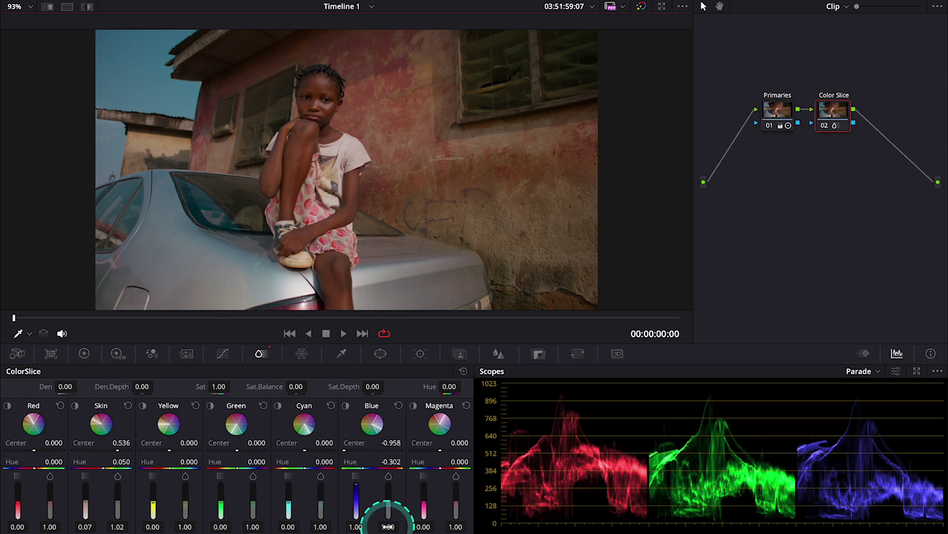
mouse_move(388, 527)
mouse_down()
mouse_move(439, 528)
mouse_move(353, 516)
mouse_move(434, 519)
mouse_move(381, 514)
mouse_move(399, 519)
mouse_up()
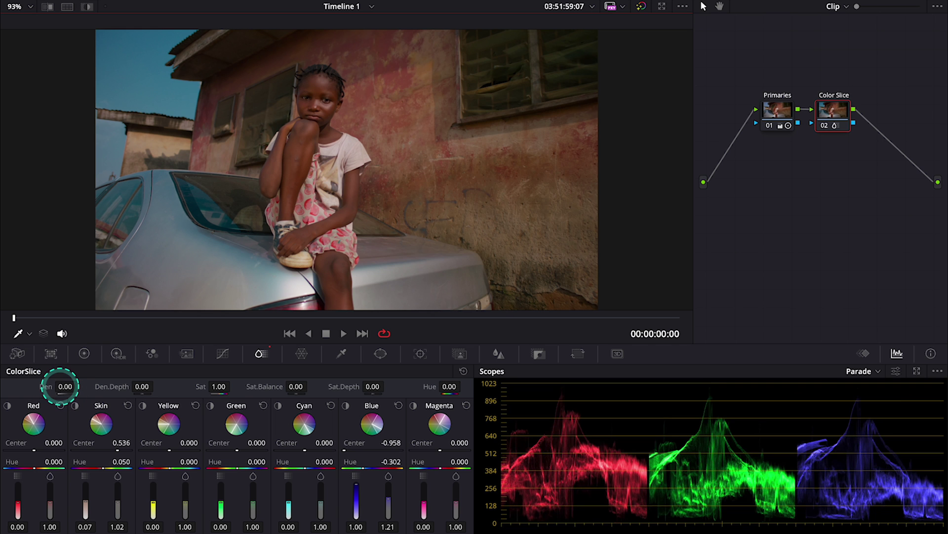
Set Color Slice global Den 0.12, Den.Depth 0.38 and Sat 0.98.
mouse_move(62, 387)
mouse_down()
mouse_move(45, 386)
mouse_move(112, 392)
mouse_move(26, 375)
mouse_move(80, 391)
mouse_move(63, 386)
mouse_up()
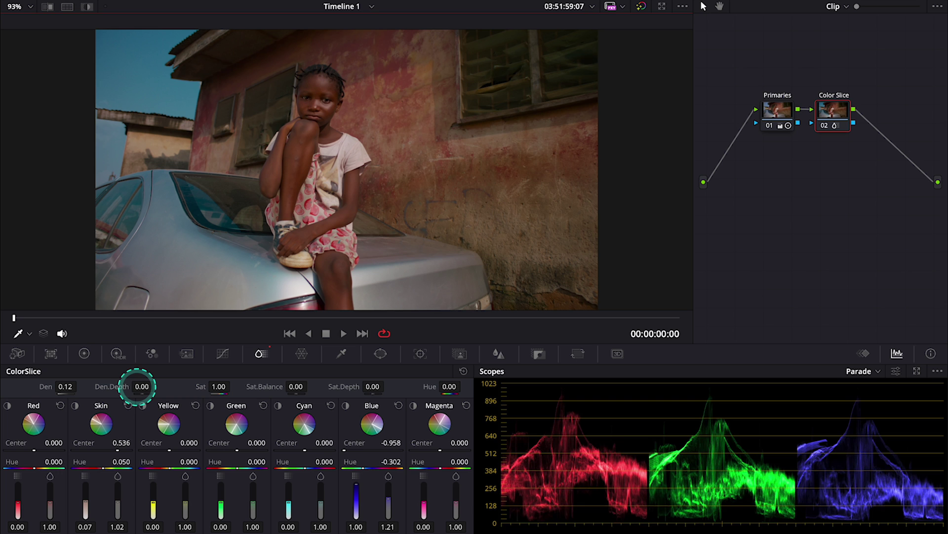
drag(138, 386, 159, 391)
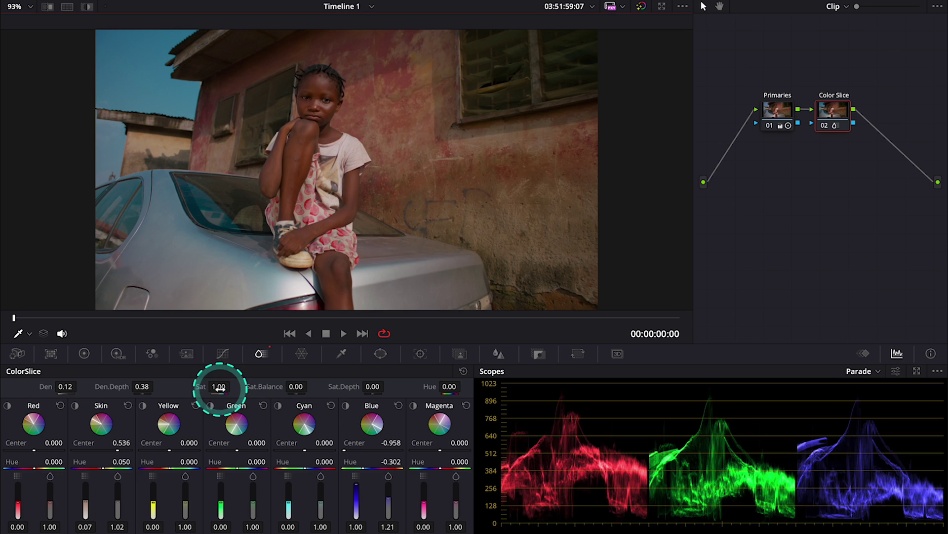
mouse_move(219, 388)
mouse_down()
mouse_move(257, 393)
mouse_move(185, 383)
mouse_move(219, 388)
mouse_up()
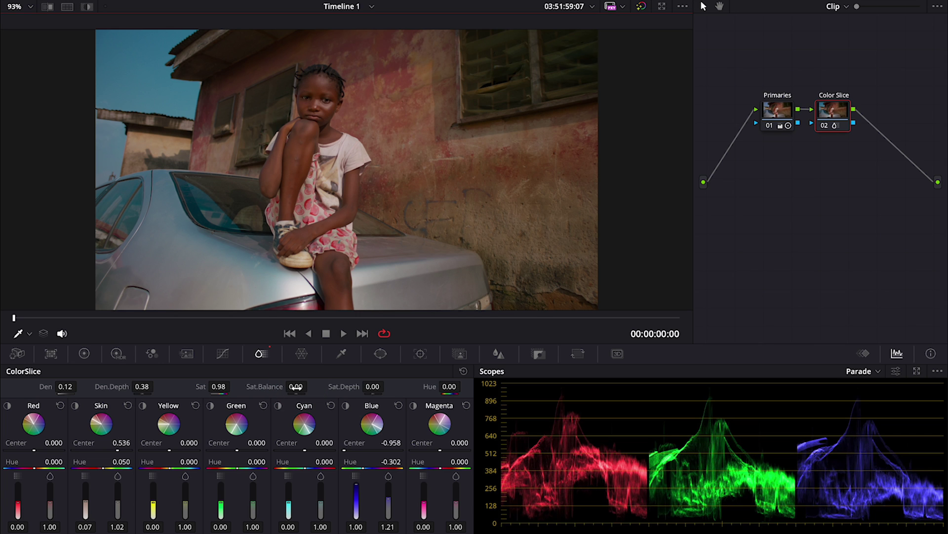
Set global Sat.Balance to 1.00 and Sat.Depth to -1.00, and reset global Hue to 0.
drag(299, 386, 372, 388)
click(382, 388)
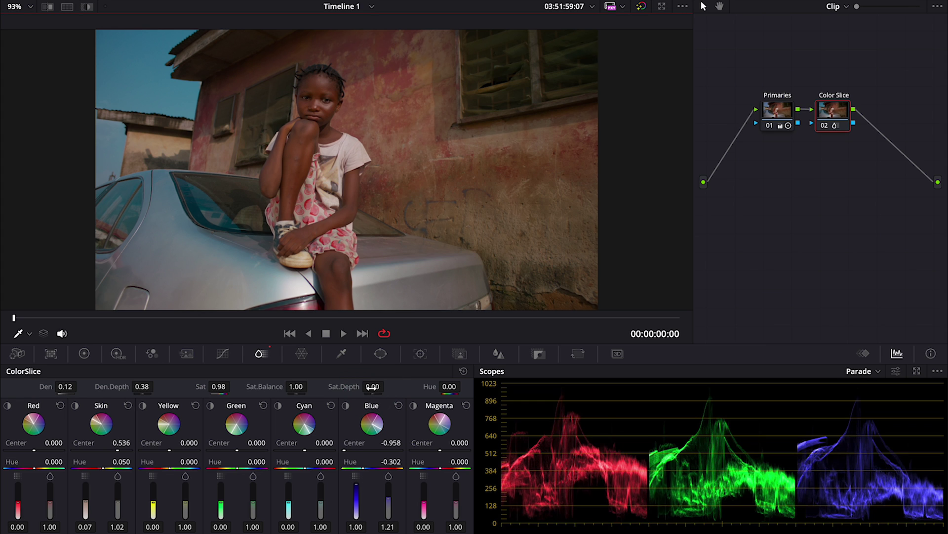
drag(375, 386, 497, 408)
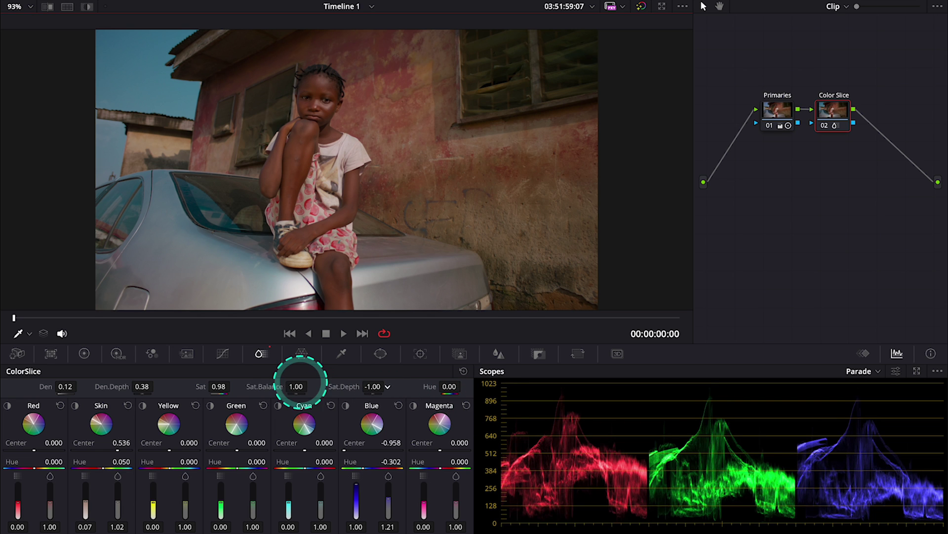
drag(372, 387, 265, 374)
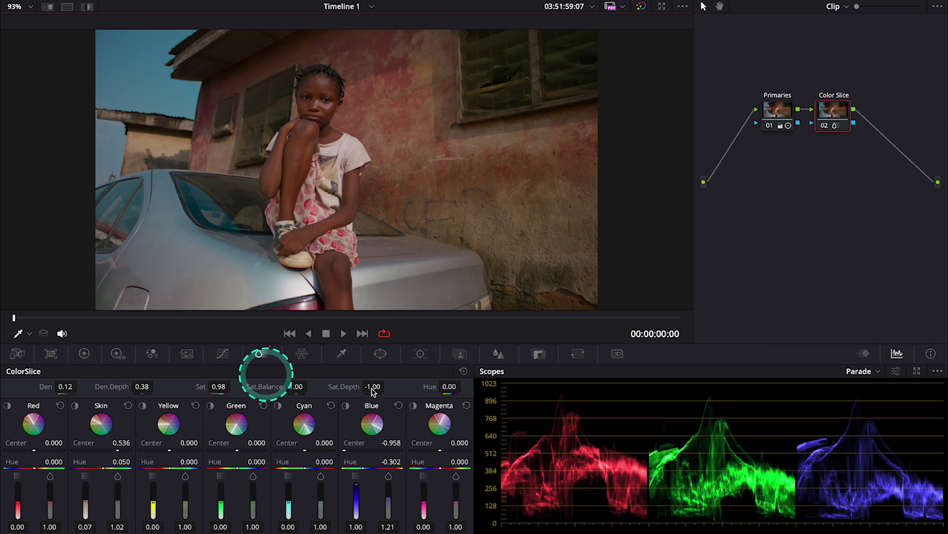
mouse_move(449, 387)
mouse_down()
mouse_move(481, 389)
mouse_move(405, 384)
mouse_move(470, 385)
mouse_move(449, 385)
mouse_up()
click(451, 387)
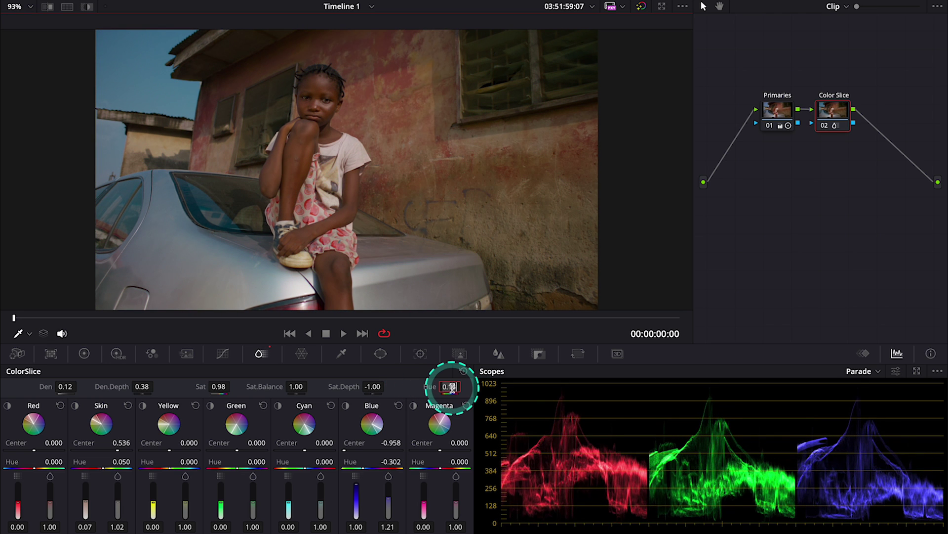